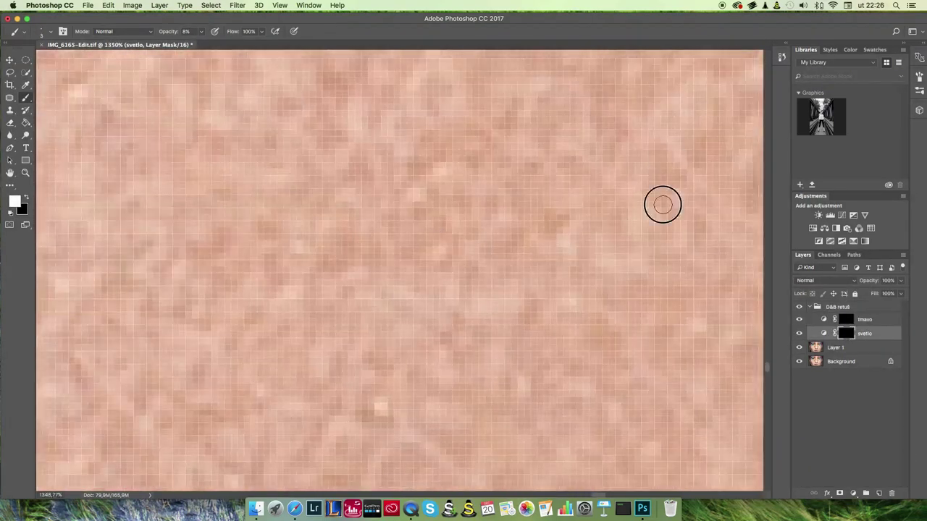
# Zoom in closely on the skin to find dark spots for white 8% strokes on the svetlo mask
pyautogui.scroll(2, 588, 275)
pyautogui.scroll(2, 548, 341)
pyautogui.scroll(2, 417, 222)
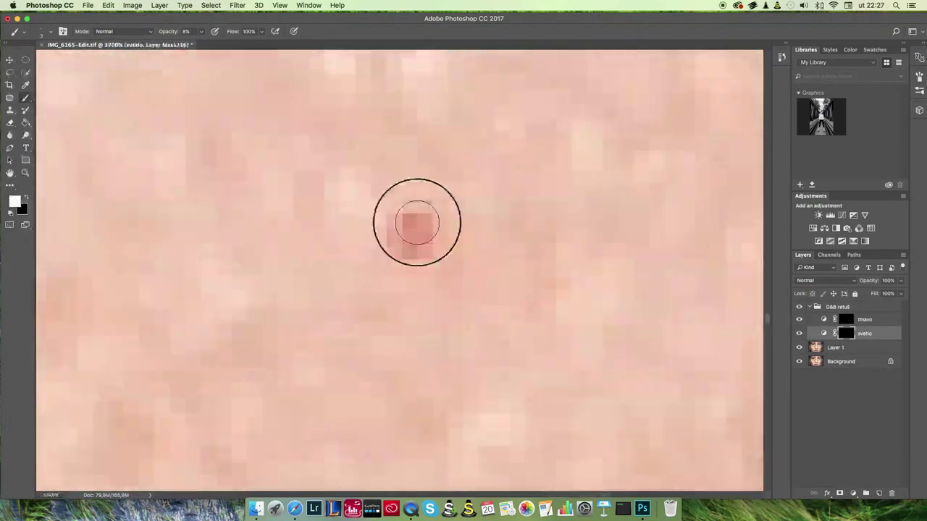
pyautogui.scroll(-2, 446, 210)
pyautogui.scroll(-2, 457, 202)
pyautogui.scroll(-3, 372, 227)
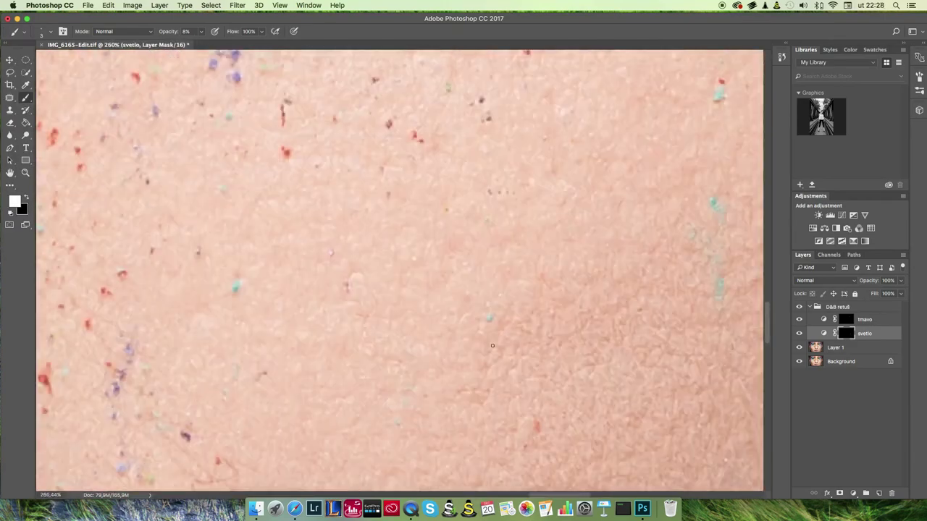
pyautogui.scroll(-1, 487, 211)
pyautogui.scroll(3, 486, 211)
pyautogui.scroll(3, 505, 219)
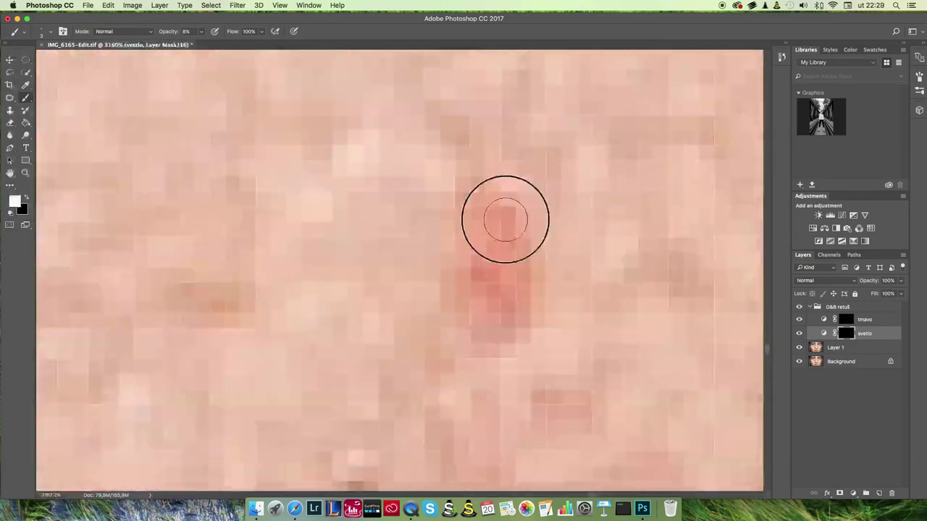
pyautogui.scroll(-3, 414, 290)
pyautogui.scroll(3, 413, 304)
# Resize the soft brush from the right-click picker and keep lightening the dark spots
pyautogui.rightClick(409, 306)
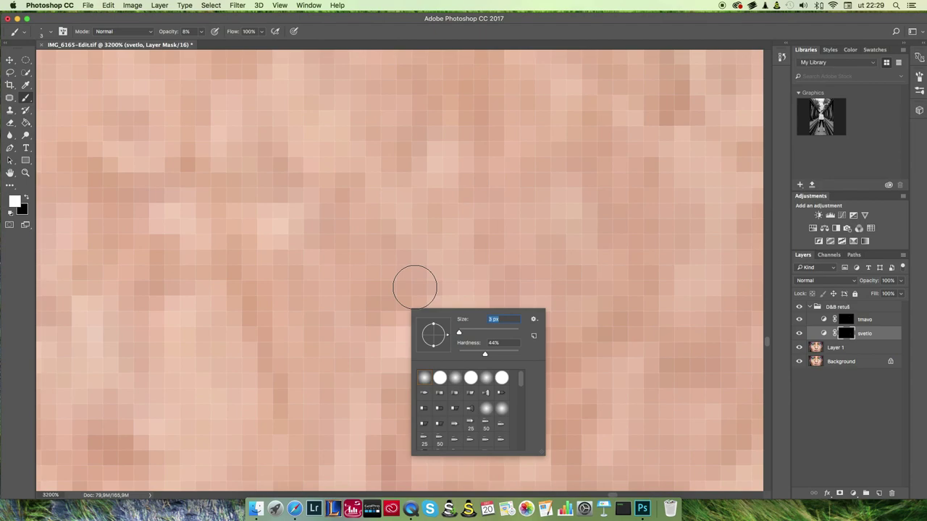
pyautogui.press('Escape')
pyautogui.scroll(-1, 564, 314)
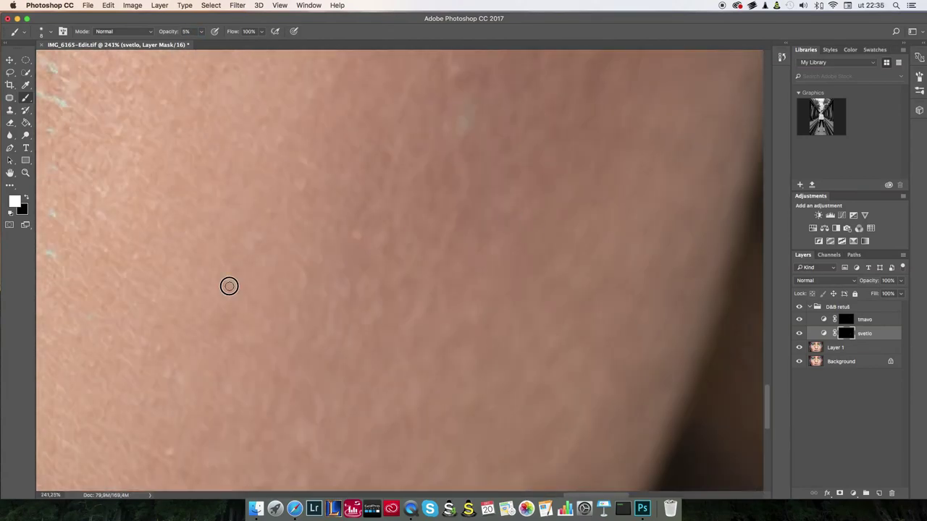
# Pan to another cheek area and keep painting white at 5% on the svetlo mask
pyautogui.moveTo(407, 200); pyautogui.dragTo(478, 208)
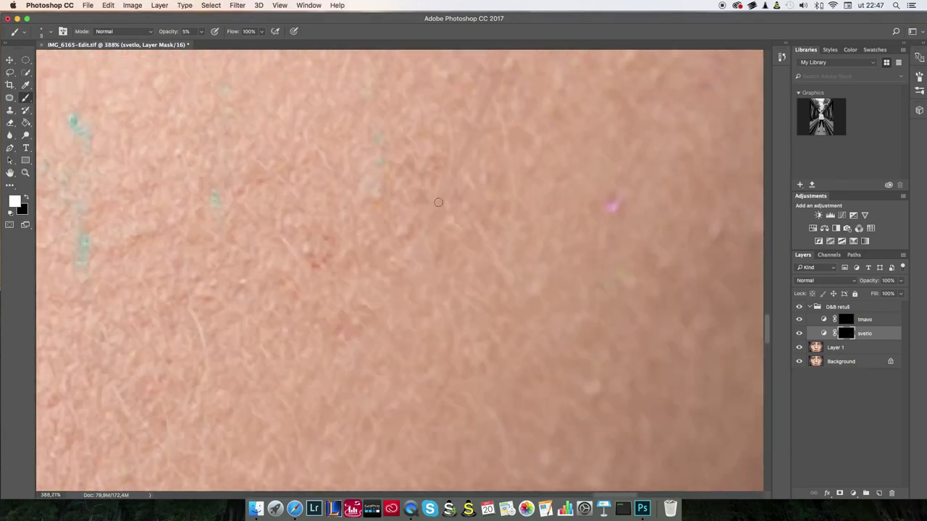
pyautogui.scroll(-3, 334, 301)
pyautogui.scroll(5, 324, 306)
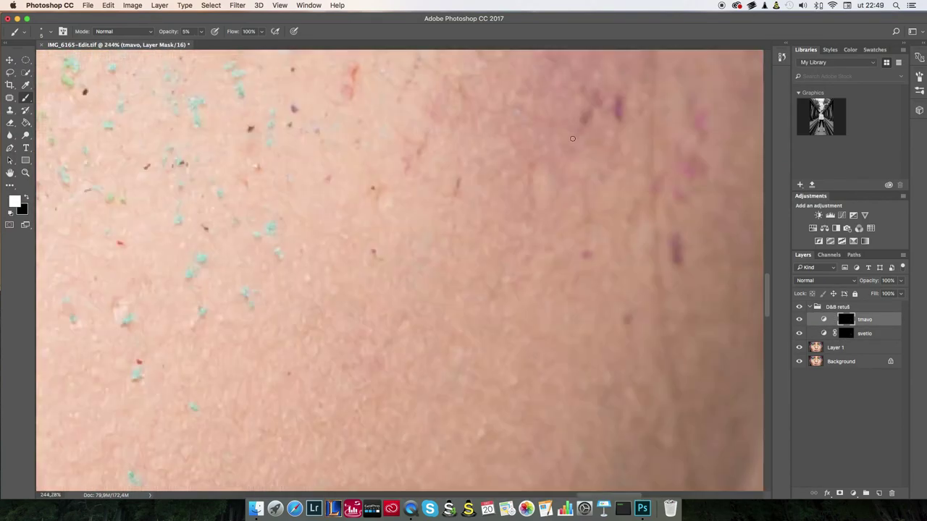
# Paint white at 5% on the svetlo mask around the lips at high zoom
pyautogui.scroll(-10, 535, 176)
pyautogui.scroll(5, 507, 253)
pyautogui.scroll(-5, 497, 295)
pyautogui.scroll(5, 497, 295)
pyautogui.hotkey('alt', '[')
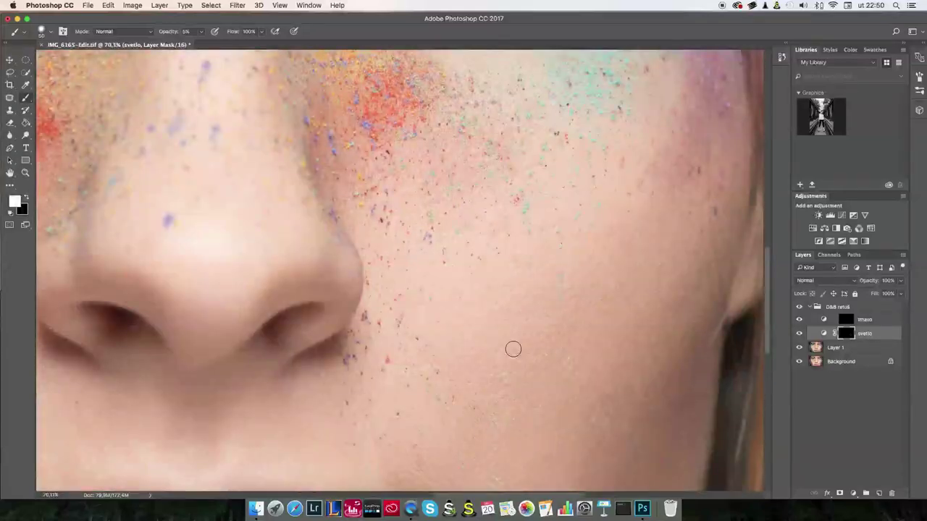
pyautogui.scroll(2, 312, 403)
pyautogui.scroll(3, 296, 137)
pyautogui.scroll(2, 482, 210)
pyautogui.scroll(2, 625, 114)
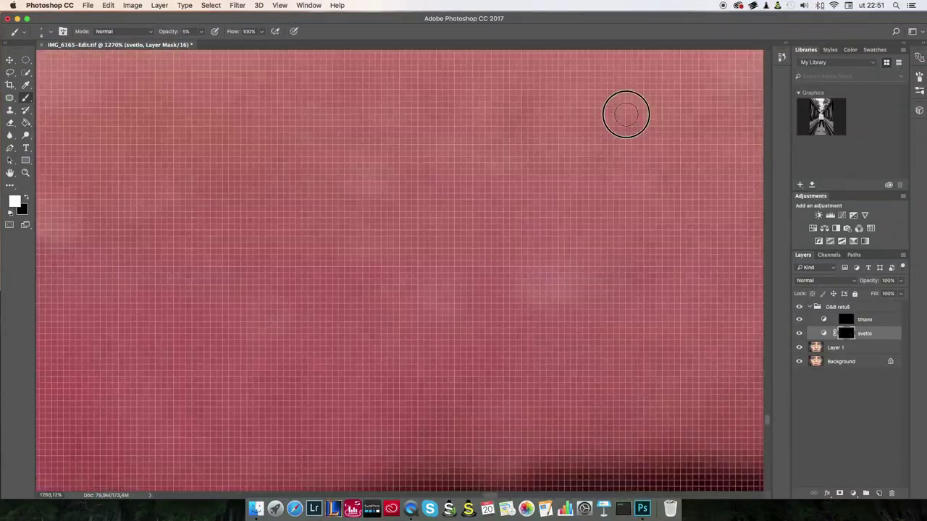
pyautogui.scroll(-2, 625, 113)
pyautogui.scroll(-3, 424, 403)
pyautogui.scroll(4, 354, 223)
# Even out the cheek skin with 5% white strokes on the tmavo mask
pyautogui.hotkey('alt', ']')
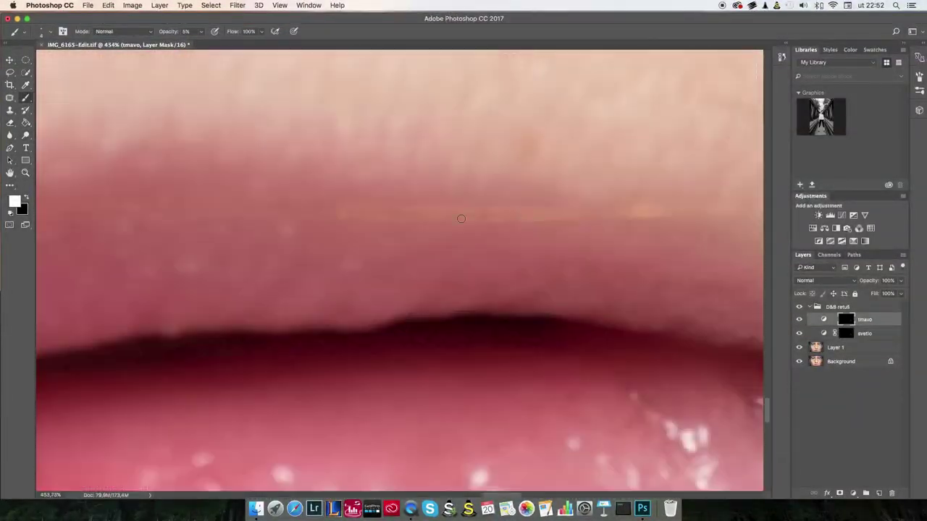
pyautogui.scroll(-3, 461, 218)
pyautogui.scroll(3, 605, 293)
pyautogui.scroll(-2, 239, 344)
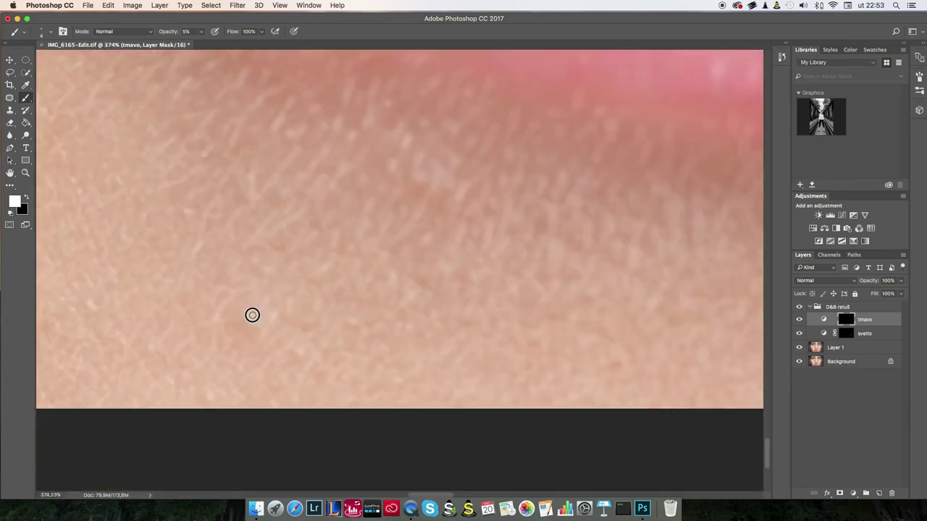
pyautogui.scroll(3, 478, 230)
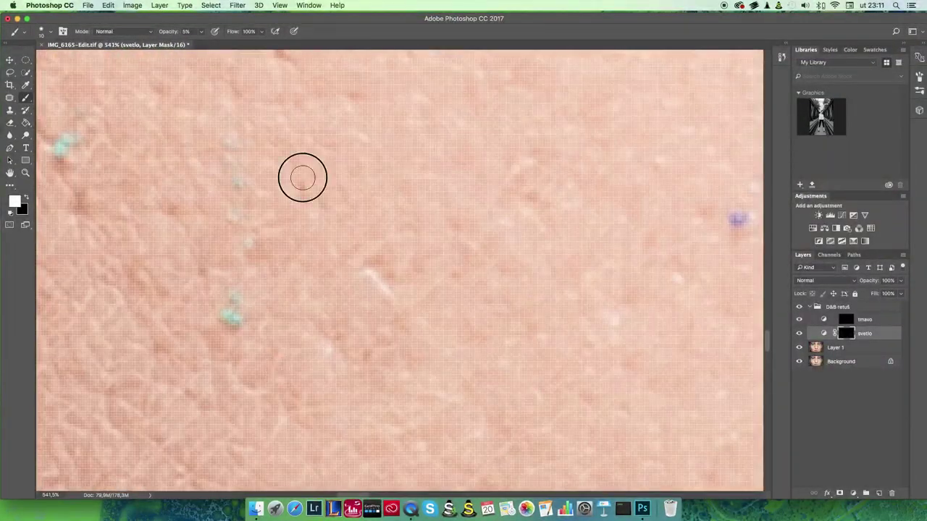
# Magnify the lip and cheek skin to pixel level and paint at 8% on the svetlo mask
pyautogui.scroll(3, 307, 347)
pyautogui.scroll(2, 307, 347)
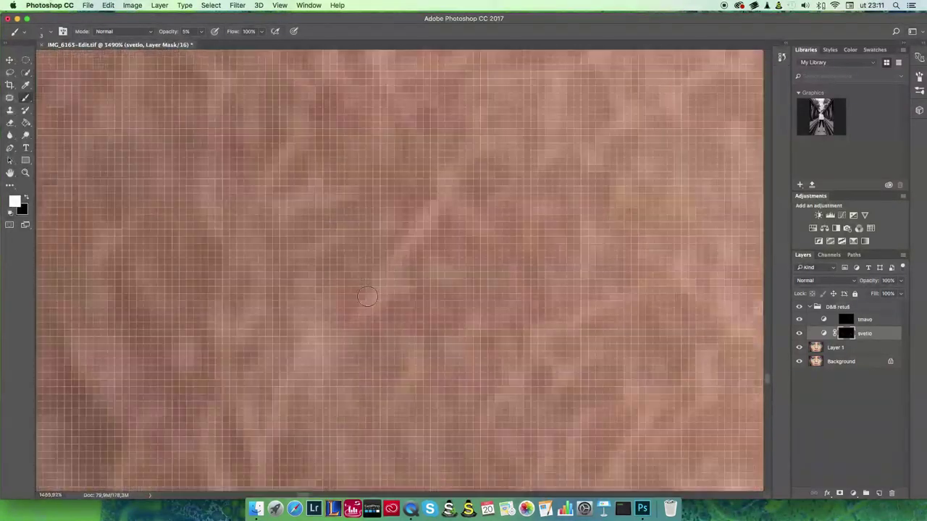
pyautogui.scroll(2, 227, 353)
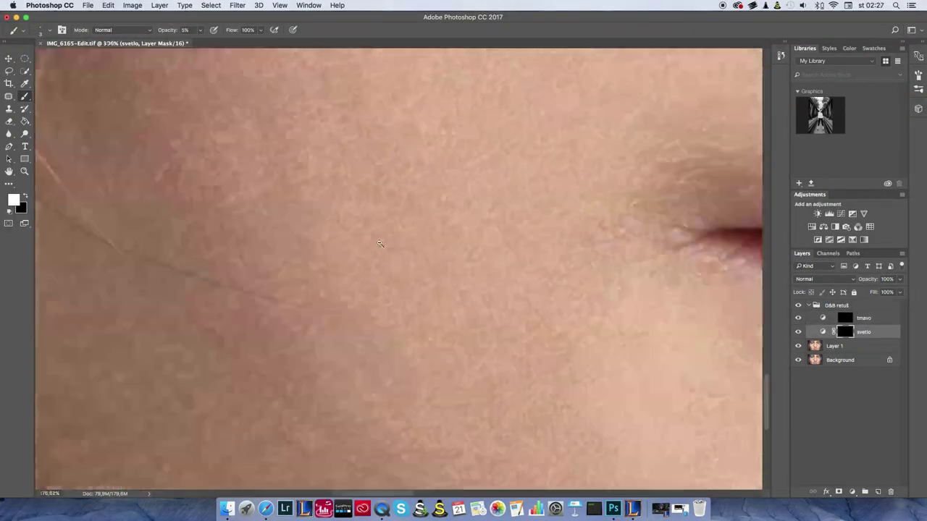
pyautogui.click(380, 244)
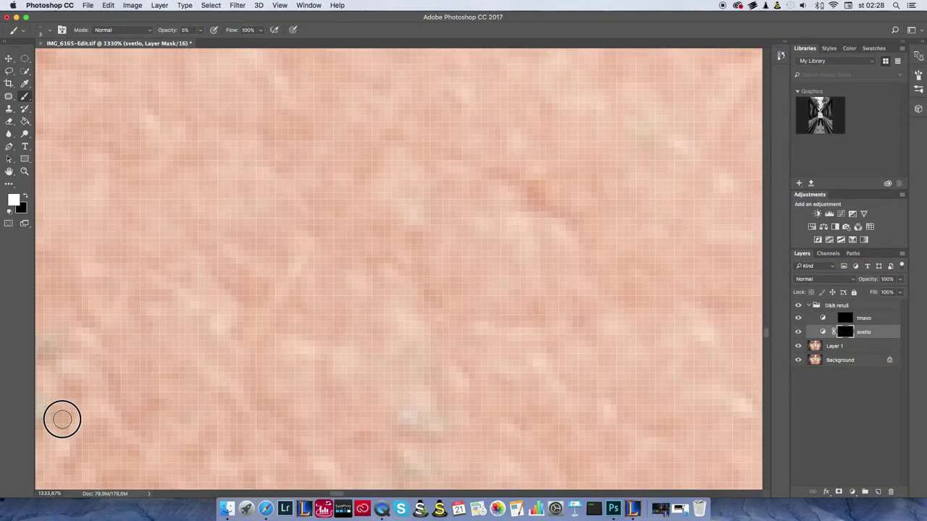
pyautogui.scroll(2, 385, 150)
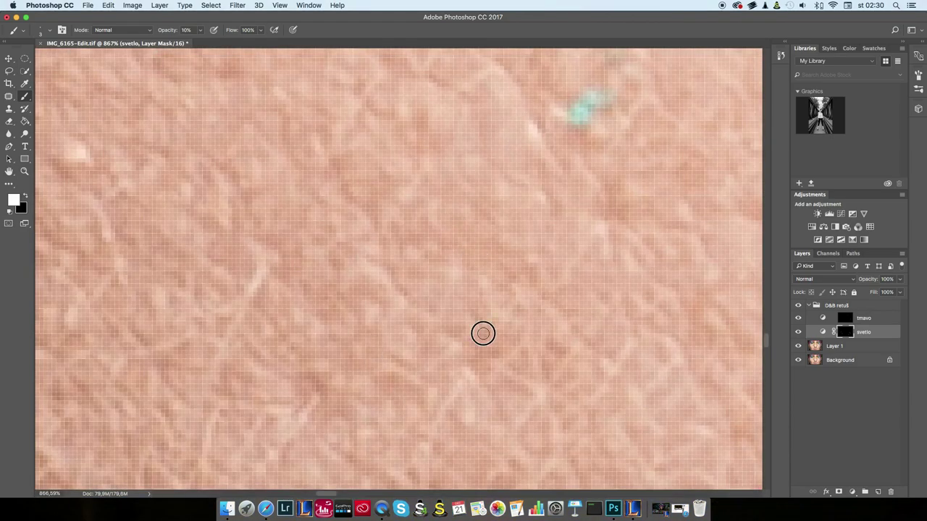
pyautogui.scroll(-1, 545, 269)
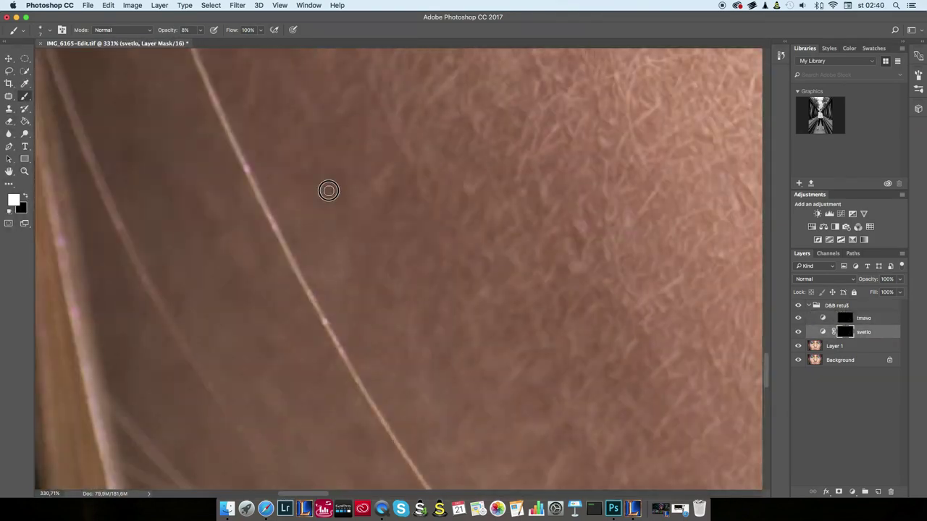
pyautogui.scroll(5, 372, 203)
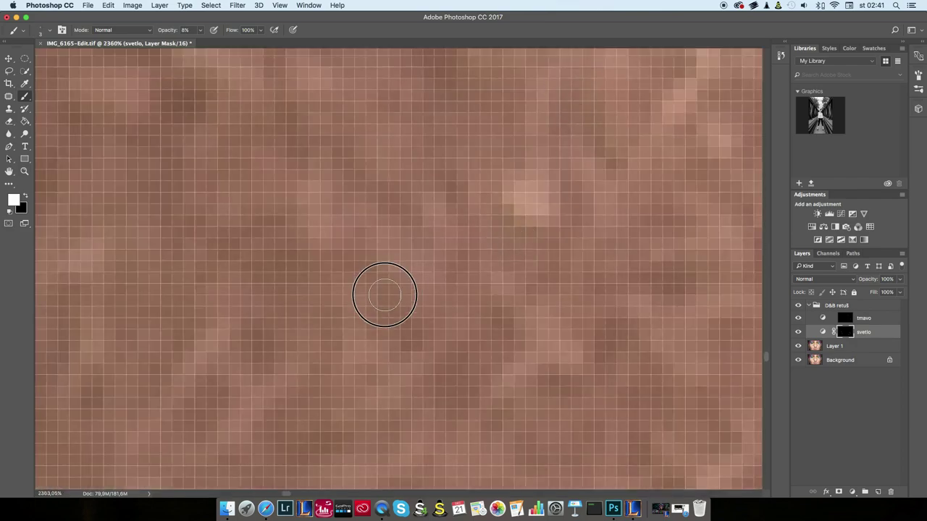
pyautogui.scroll(-10, 500, 283)
pyautogui.scroll(10, 515, 324)
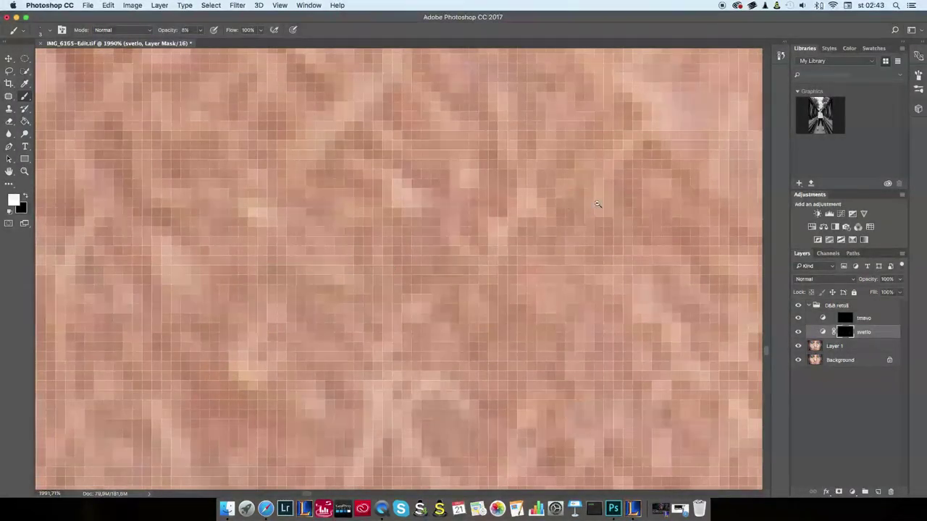
pyautogui.scroll(-10, 558, 200)
pyautogui.scroll(10, 529, 290)
pyautogui.scroll(-7, 306, 227)
# Paint along the jawline at 8% on the tmavo mask, then zoom out to see the face
pyautogui.hotkey('alt', ']')
pyautogui.scroll(-5, 439, 239)
pyautogui.scroll(5, 289, 265)
pyautogui.scroll(5, 507, 304)
pyautogui.scroll(-5, 528, 252)
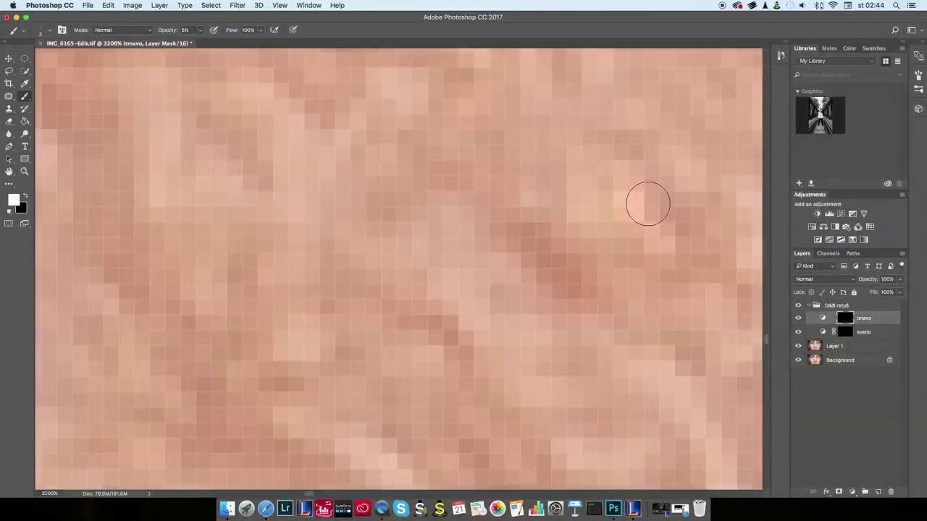
pyautogui.scroll(5, 505, 233)
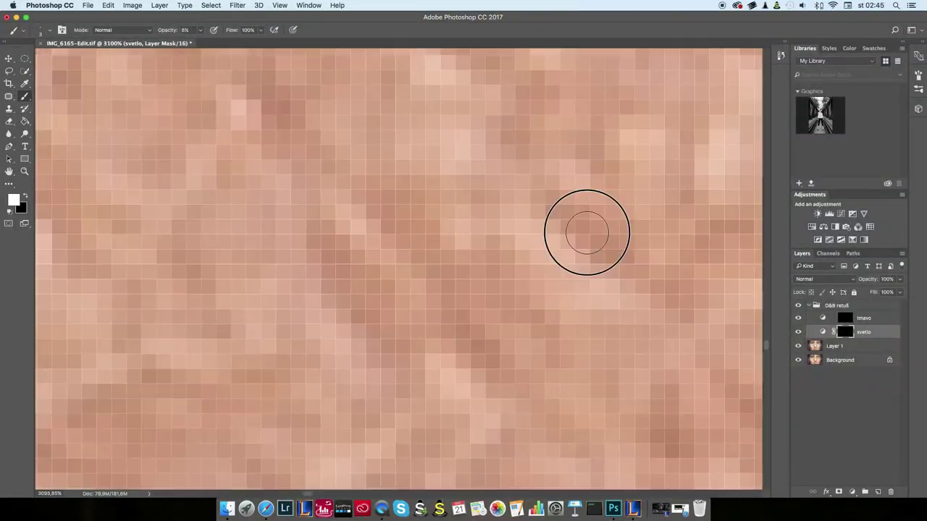
pyautogui.scroll(-7, 587, 232)
pyautogui.scroll(5, 590, 271)
pyautogui.scroll(-5, 435, 326)
pyautogui.scroll(-4, 305, 379)
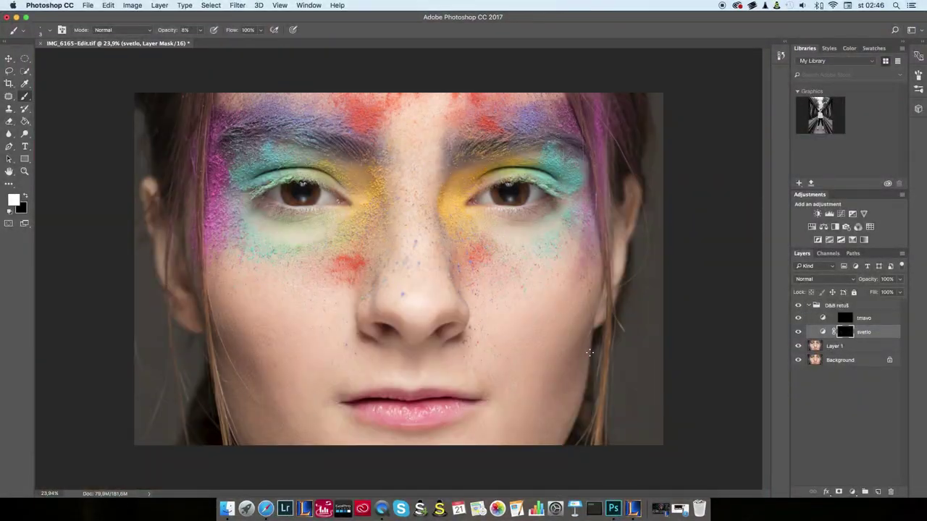
# Zoom out and back in to review the evenly toned face
pyautogui.scroll(-1, 305, 379)
pyautogui.scroll(5, 297, 333)
pyautogui.scroll(4, 291, 292)
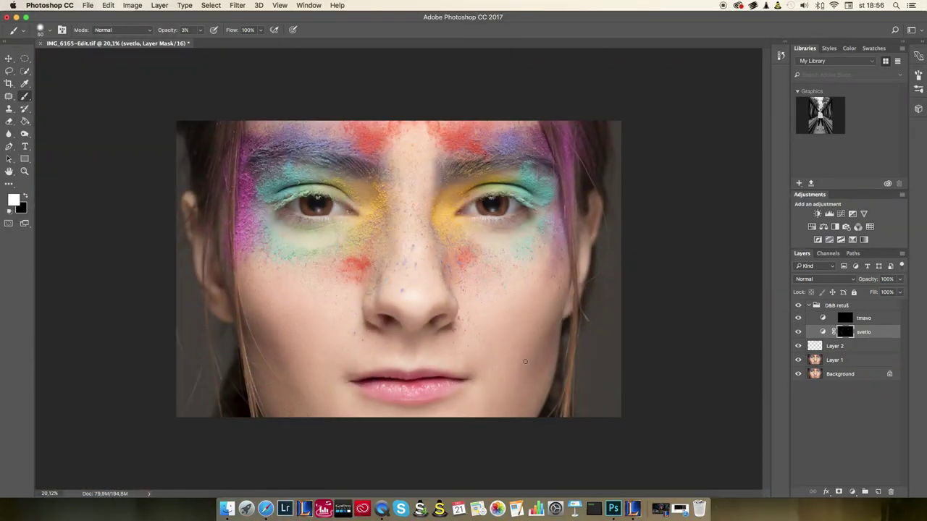
# Collapse the D&B retuš group and zoom in on the brow blemishes
pyautogui.click(811, 306)
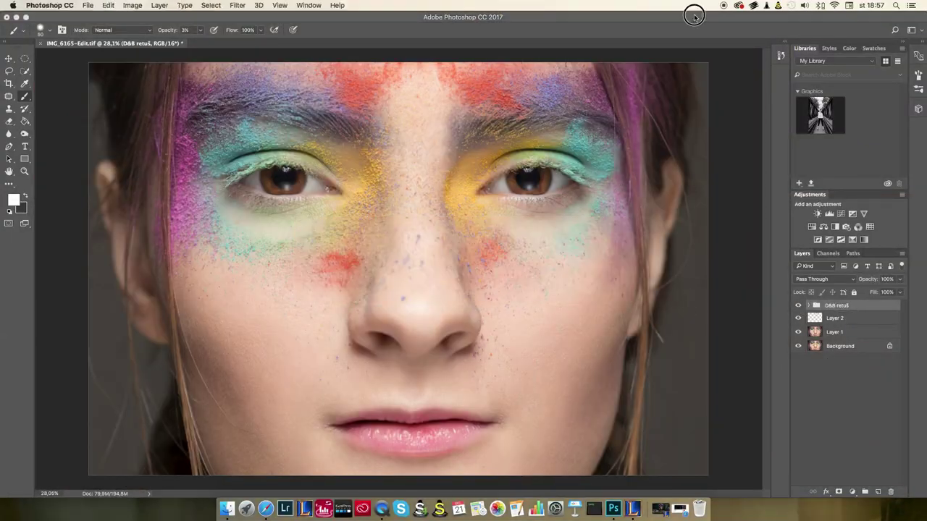
pyautogui.scroll(2, 519, 287)
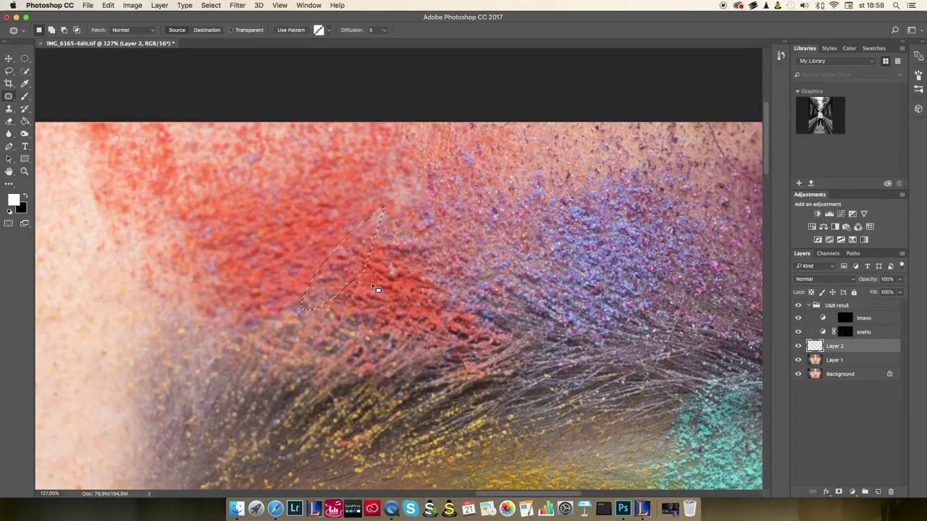
pyautogui.scroll(3, 424, 226)
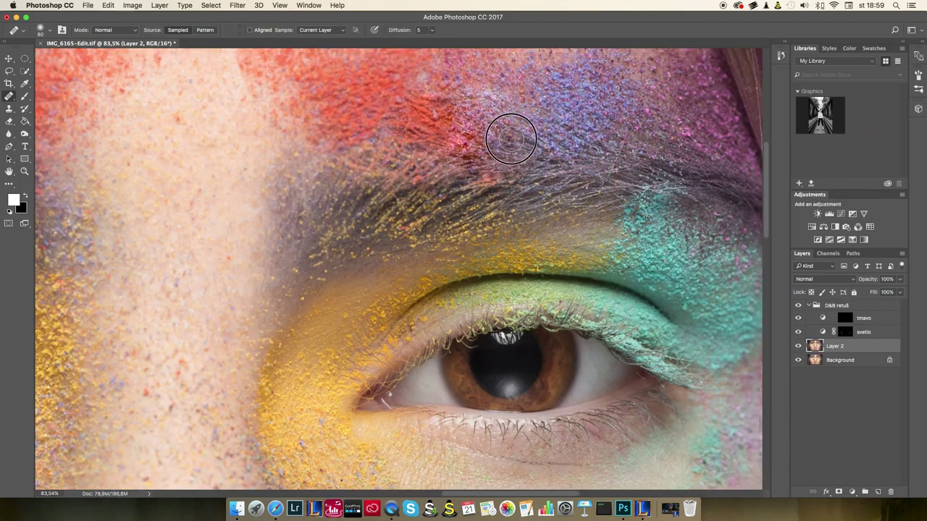
pyautogui.scroll(3, 478, 138)
# Set the Healing Brush size and hardness and patch the brow blemishes on Layer 3
pyautogui.rightClick(478, 226)
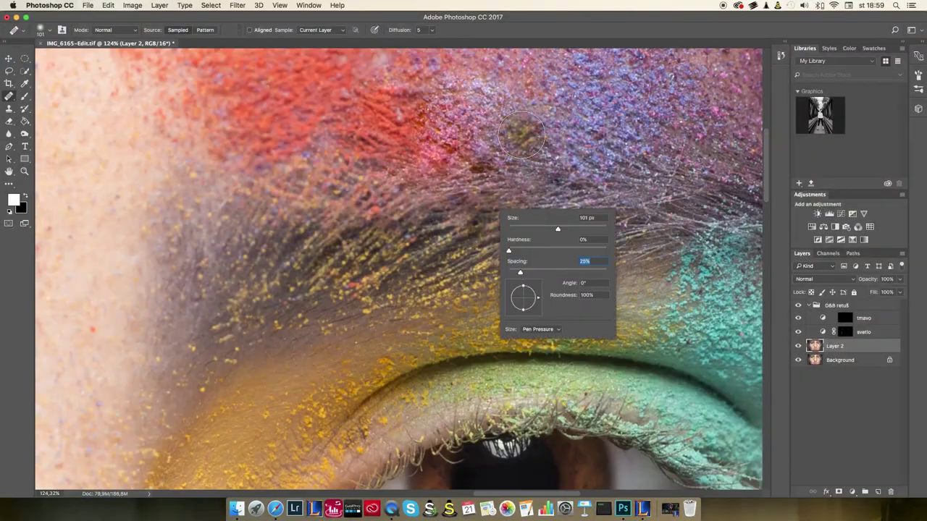
pyautogui.press('Escape')
pyautogui.scroll(-5, 478, 226)
pyautogui.scroll(3, 351, 266)
pyautogui.scroll(-3, 490, 270)
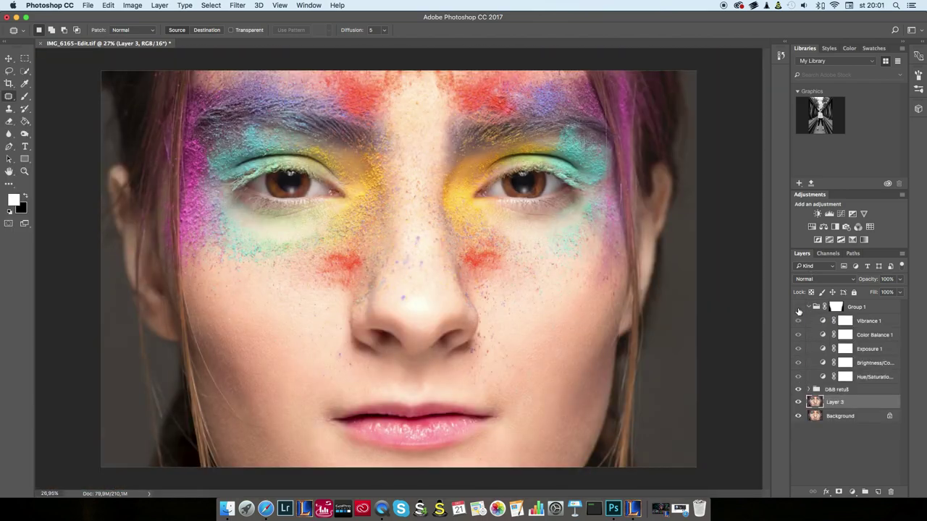
# Collapse Group 1 and save the finished portrait with File > Save
pyautogui.click(798, 310)
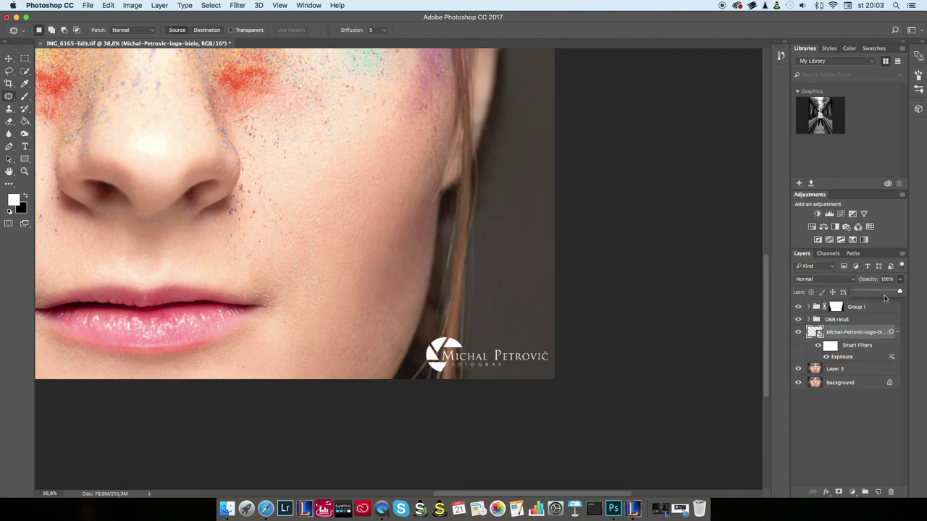
pyautogui.click(88, 6)
pyautogui.click(131, 95)
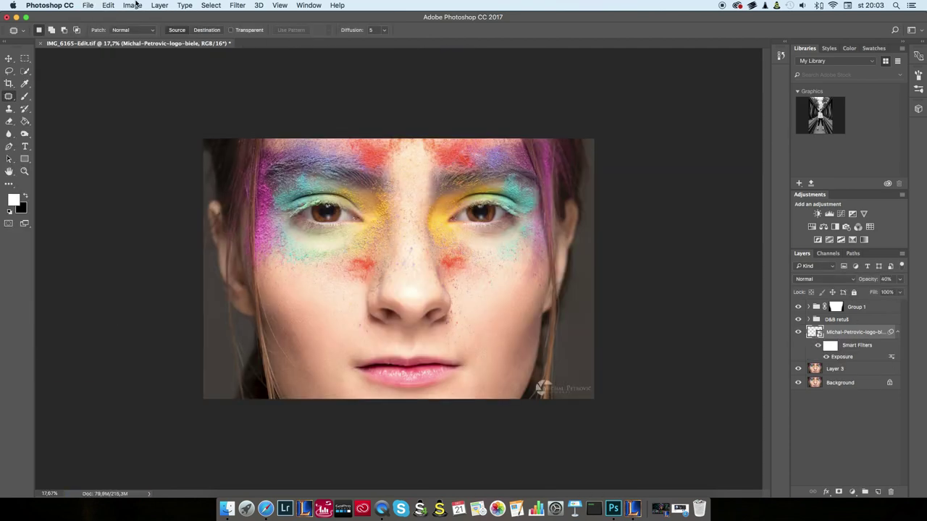